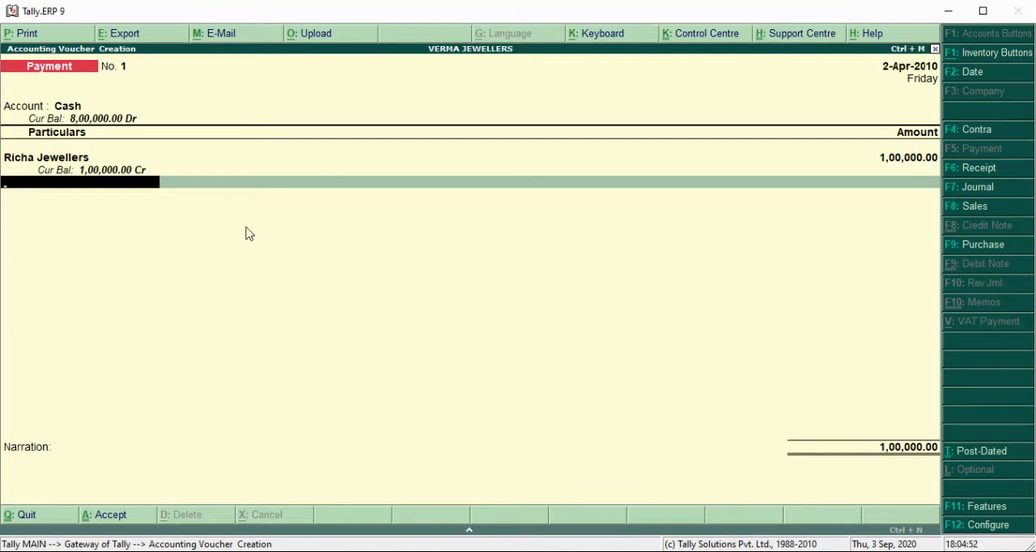
# Step: Go back through the payment voucher of 1,00,000 from Cash to Richa Jewellers and save it with a blank narration
pyautogui.press('BackSpace')
pyautogui.press('BackSpace')
pyautogui.press('BackSpace')
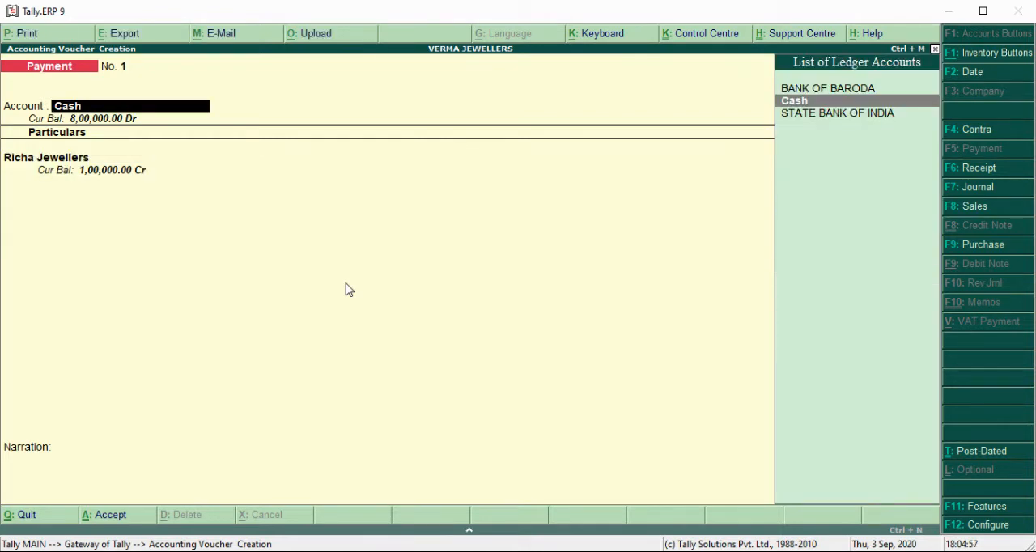
pyautogui.press('Return')
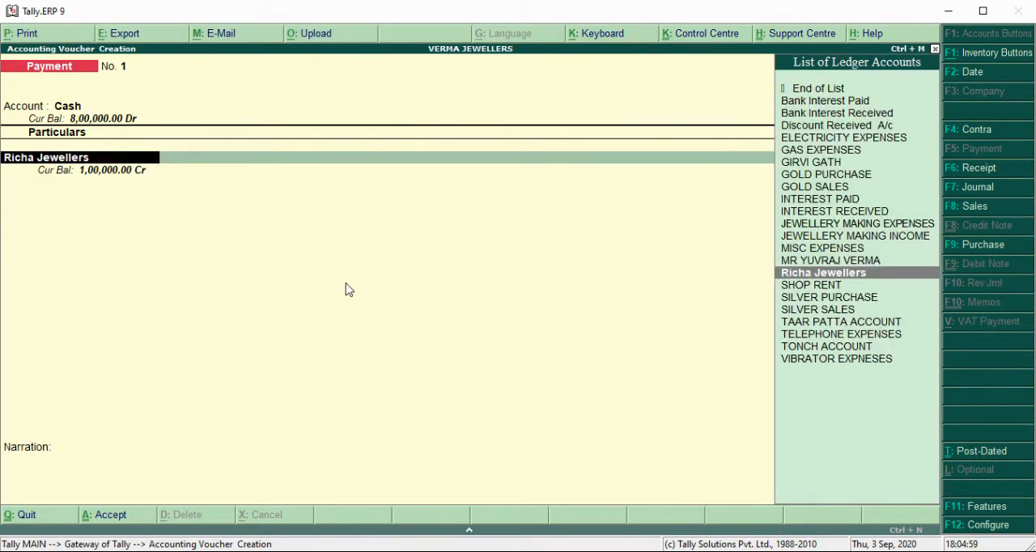
pyautogui.press('Return')
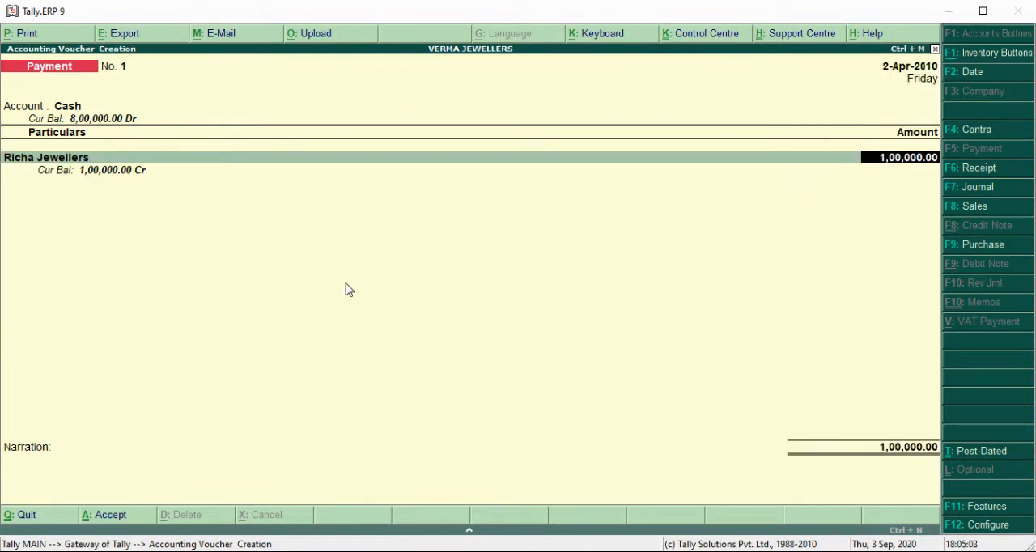
pyautogui.press('Return')
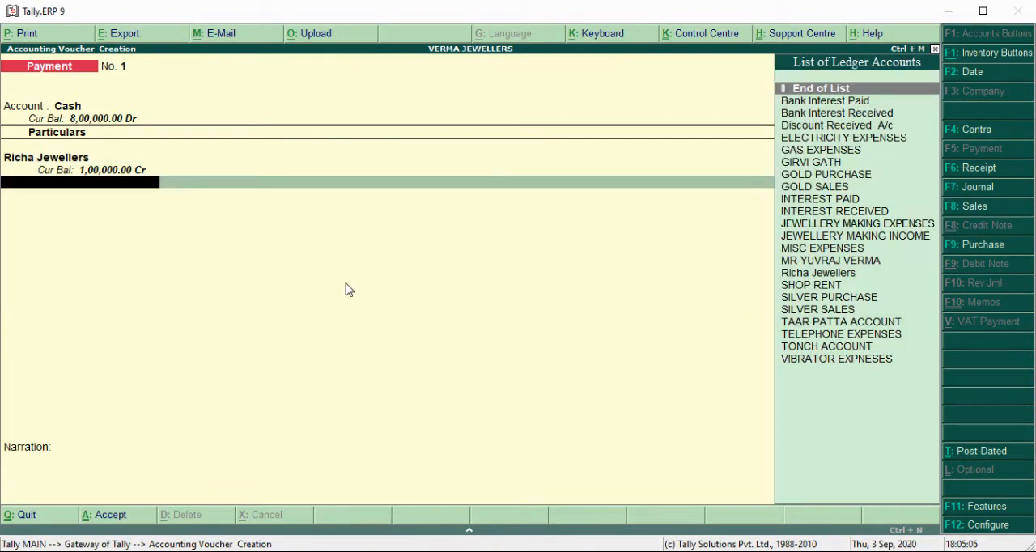
pyautogui.press('Return')
pyautogui.press('Return')
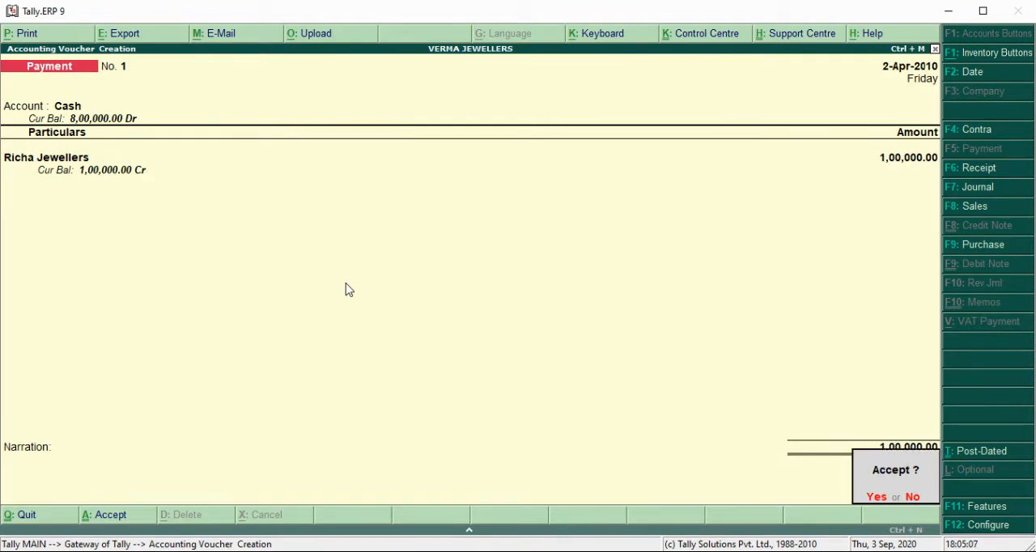
pyautogui.press('Return')
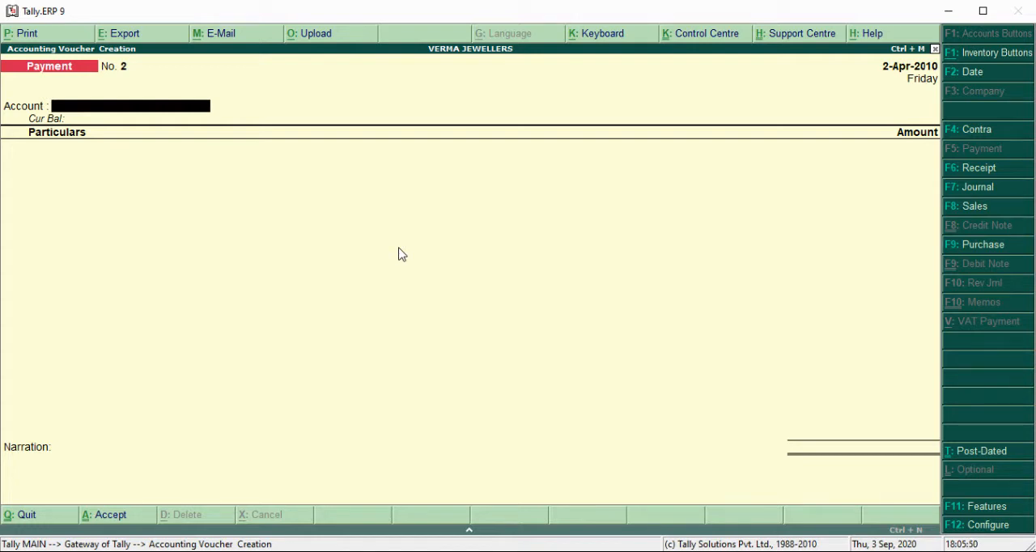
# Step: Turn off single entry mode for payment, receipt and contra in the payment voucher configuration, keeping the other options
pyautogui.click(977, 525)
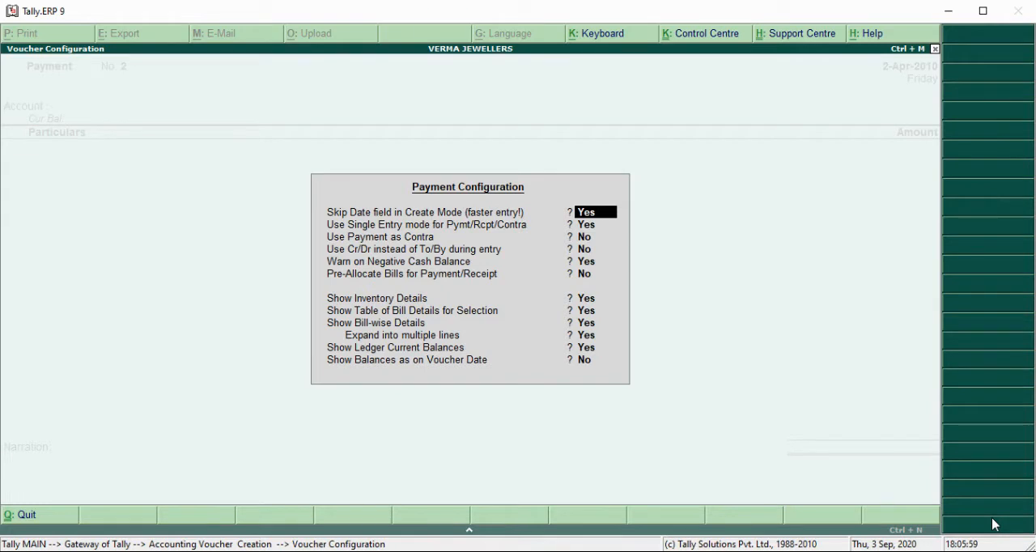
pyautogui.press('Return')
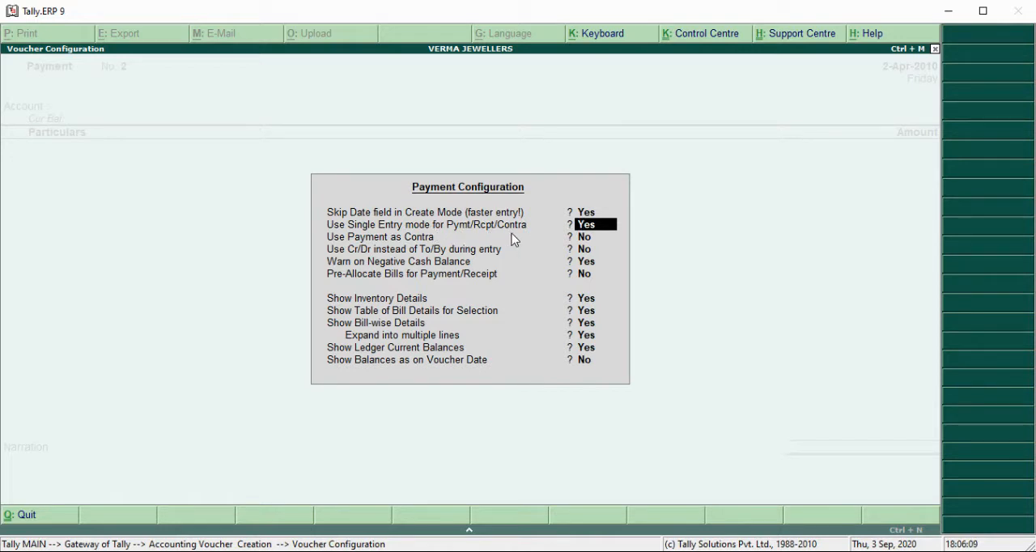
pyautogui.write('n')
pyautogui.press('Return')
pyautogui.press('Return')
pyautogui.press('Return')
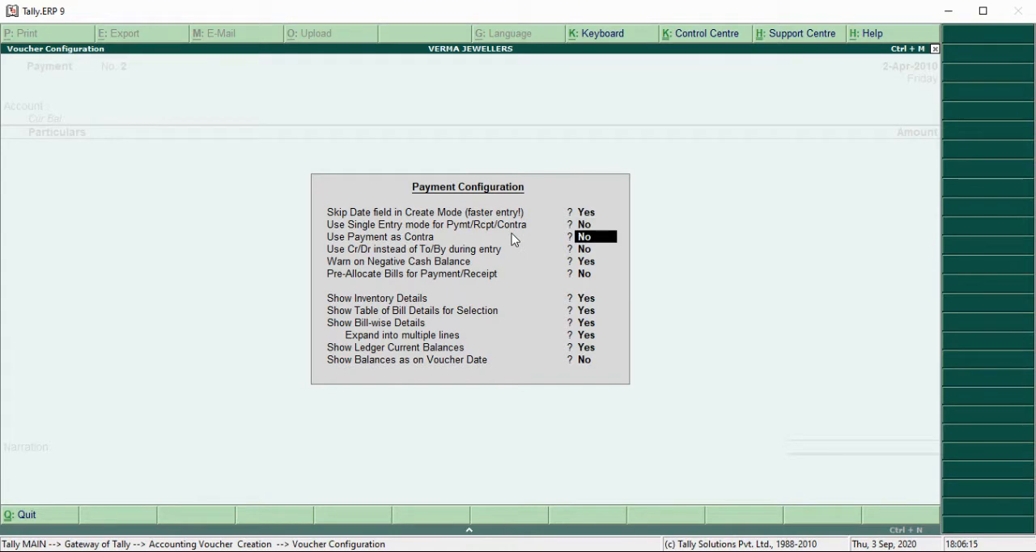
pyautogui.press('Return')
pyautogui.press('Return')
pyautogui.press('Return')
pyautogui.press('Return')
pyautogui.press('Return')
pyautogui.press('Return')
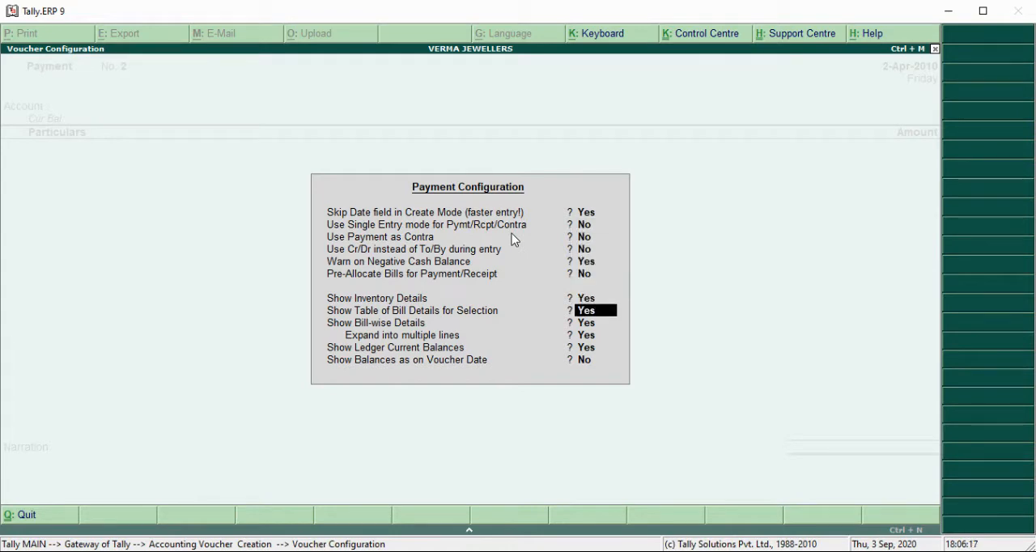
pyautogui.press('Return')
pyautogui.press('Return')
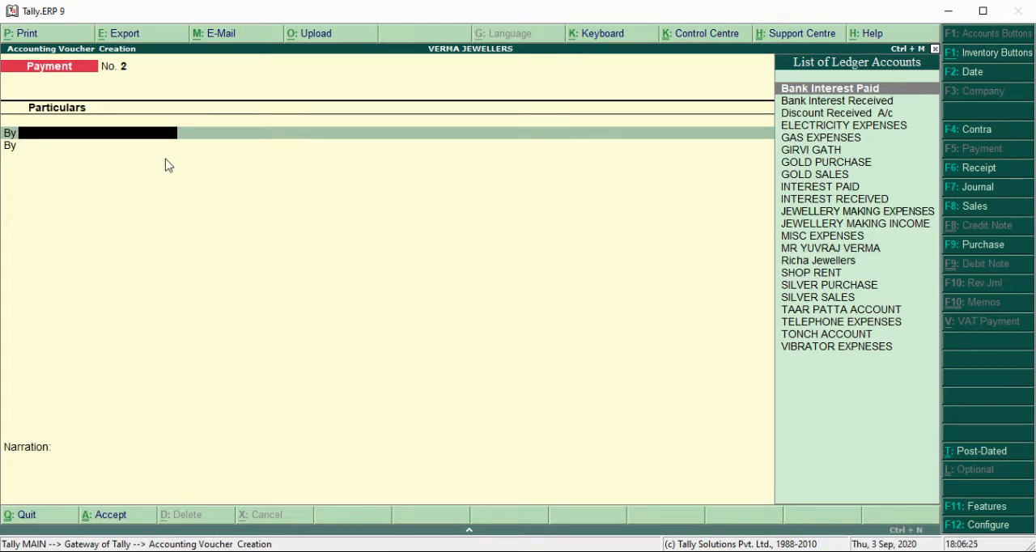
# Step: Reopen accounting voucher entry with a fresh payment voucher and debit Richa Jewellers with 1,00,000
pyautogui.press('Escape')
pyautogui.press('Return')
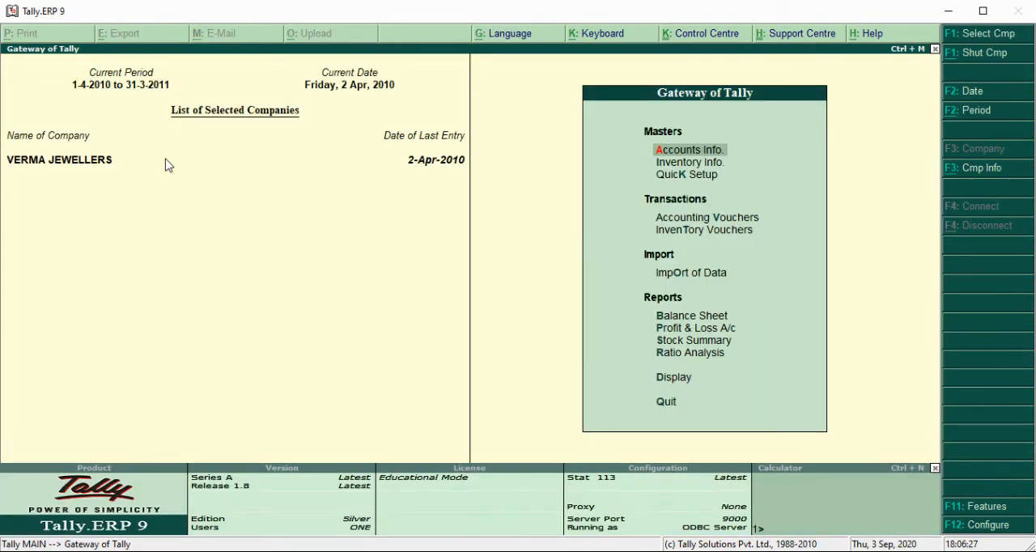
pyautogui.press('v')
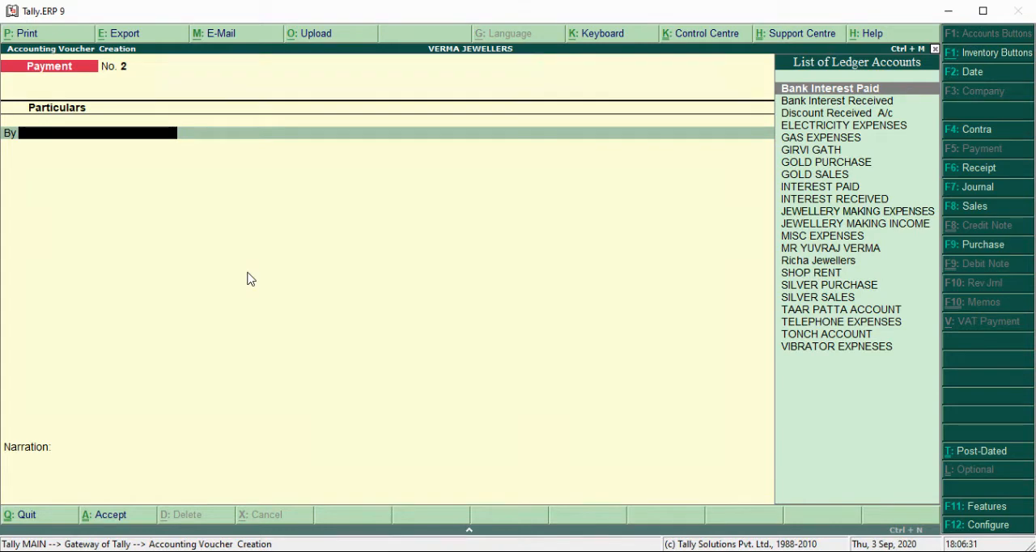
pyautogui.write('Ri')
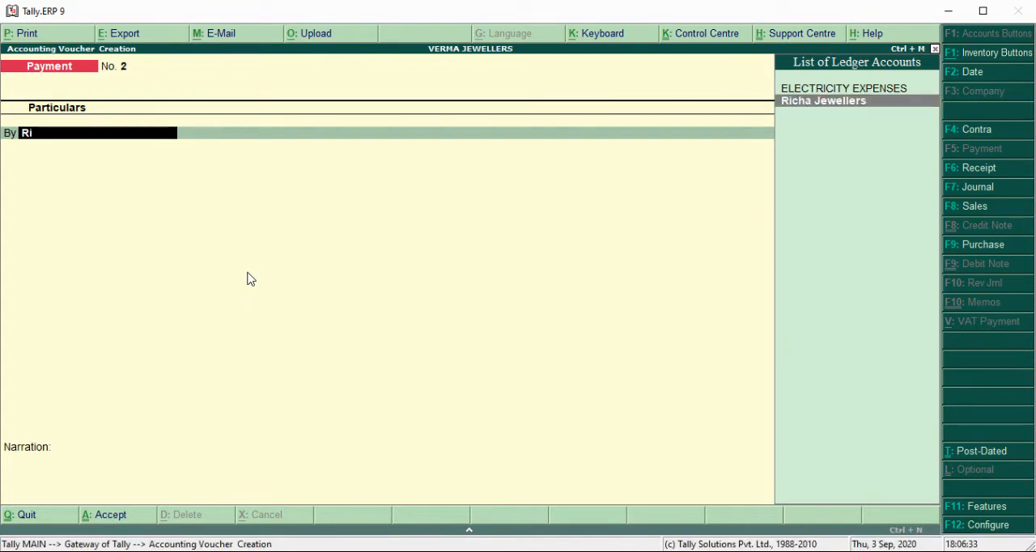
pyautogui.press('Return')
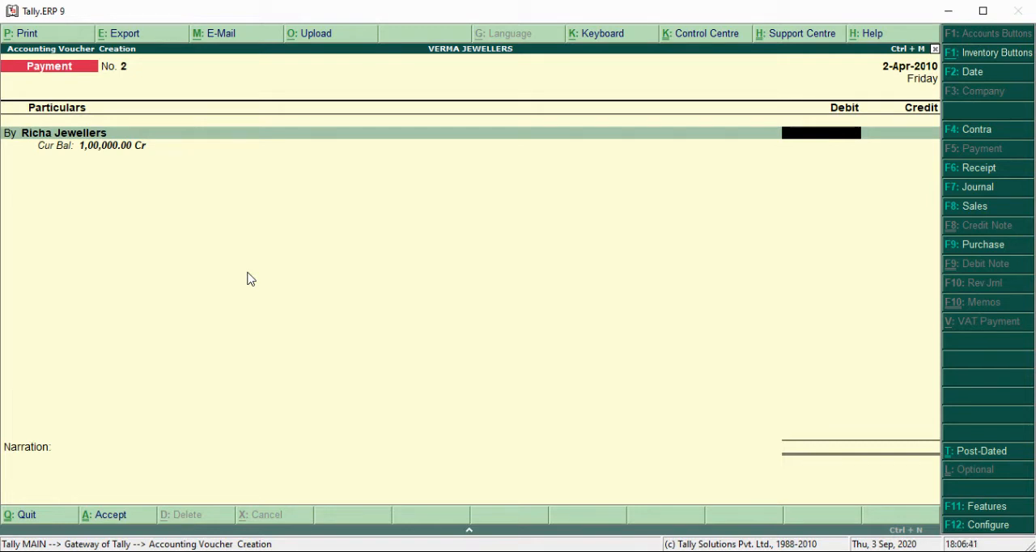
pyautogui.write('100000')
pyautogui.press('Return')
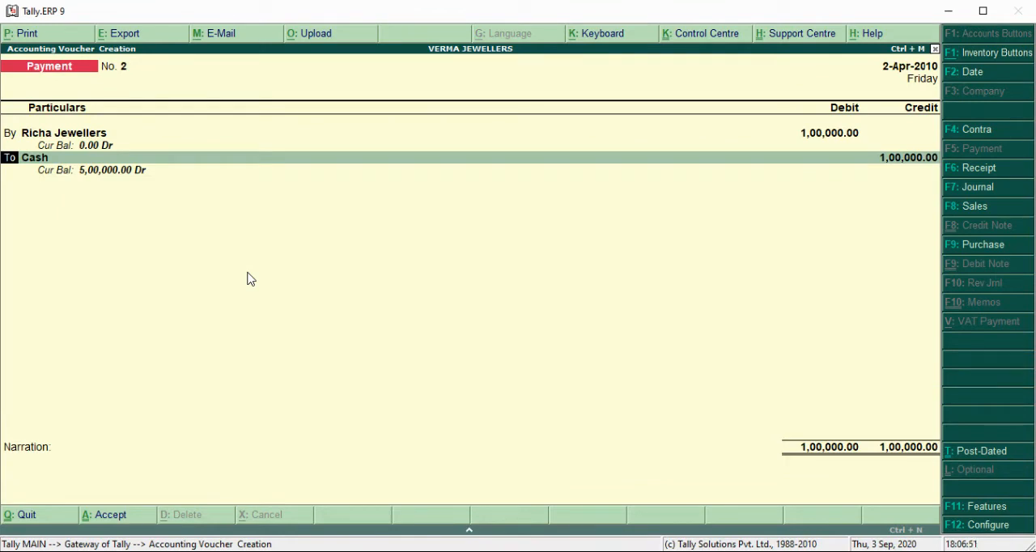
# Step: Set the credit amount of the Cash line to 99,000
pyautogui.press('BackSpace')
pyautogui.press('Return')
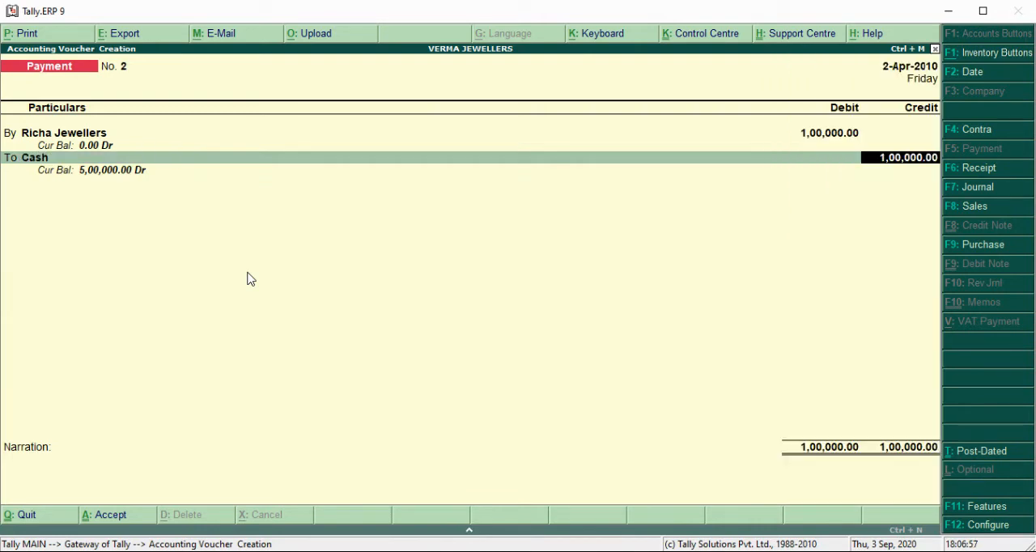
pyautogui.write('99000')
pyautogui.press('Return')
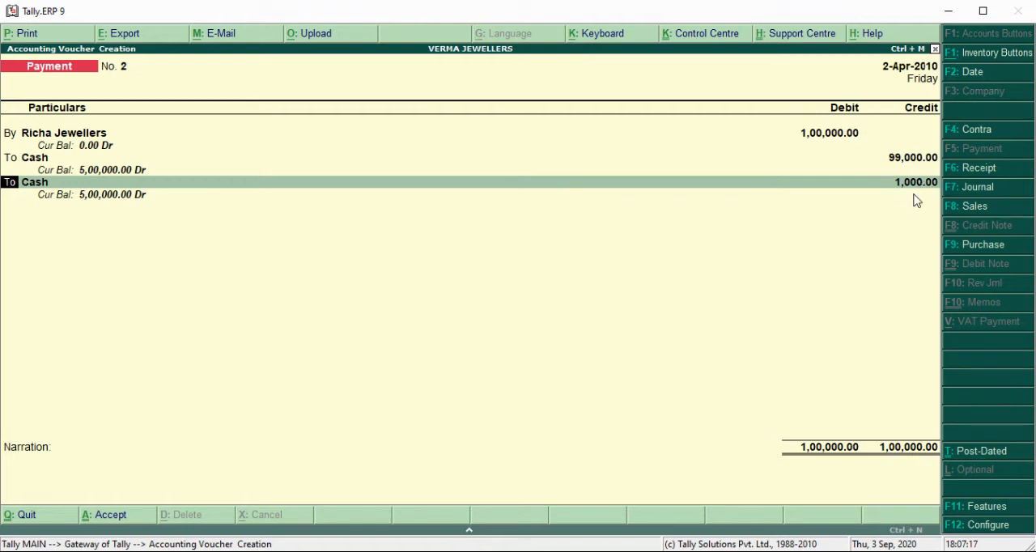
# Step: Credit the remaining 1,000 to Discount Received A/c instead of Cash on the second credit line
pyautogui.press('Return')
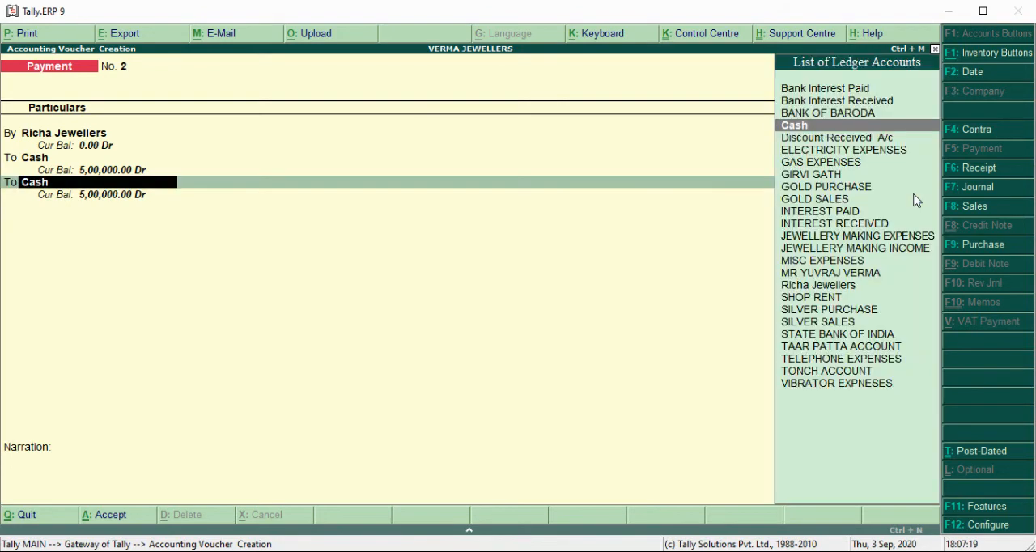
pyautogui.write('Dis')
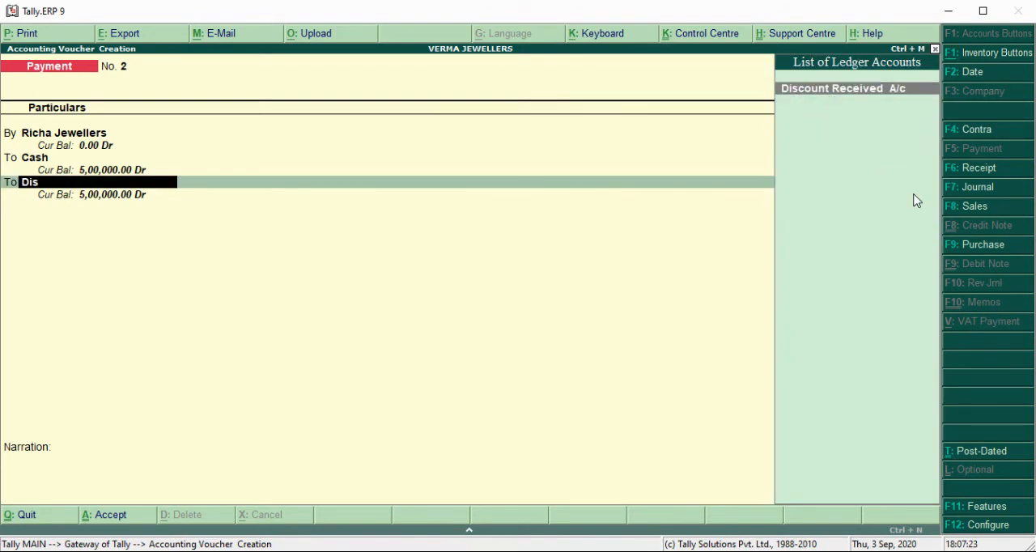
pyautogui.press('Return')
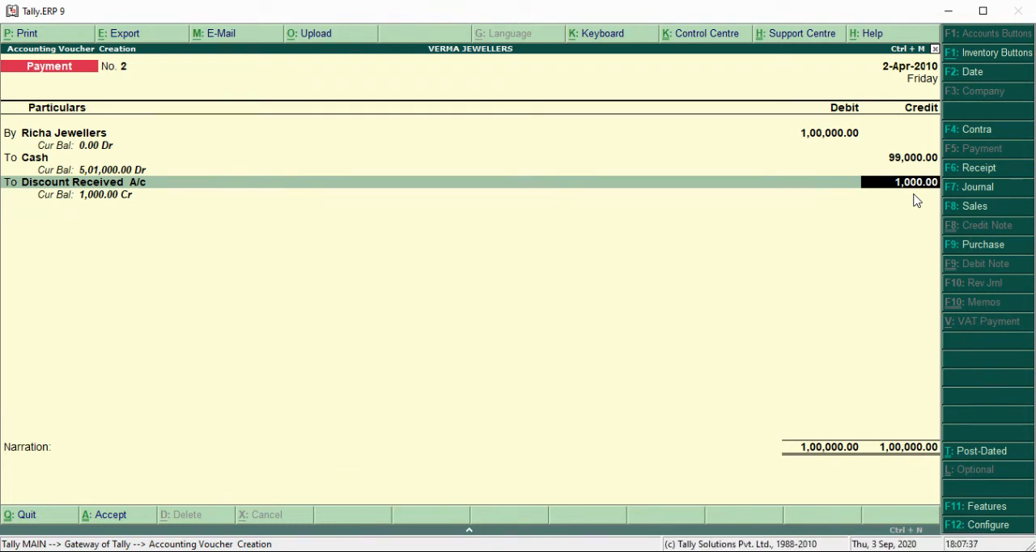
pyautogui.press('Return')
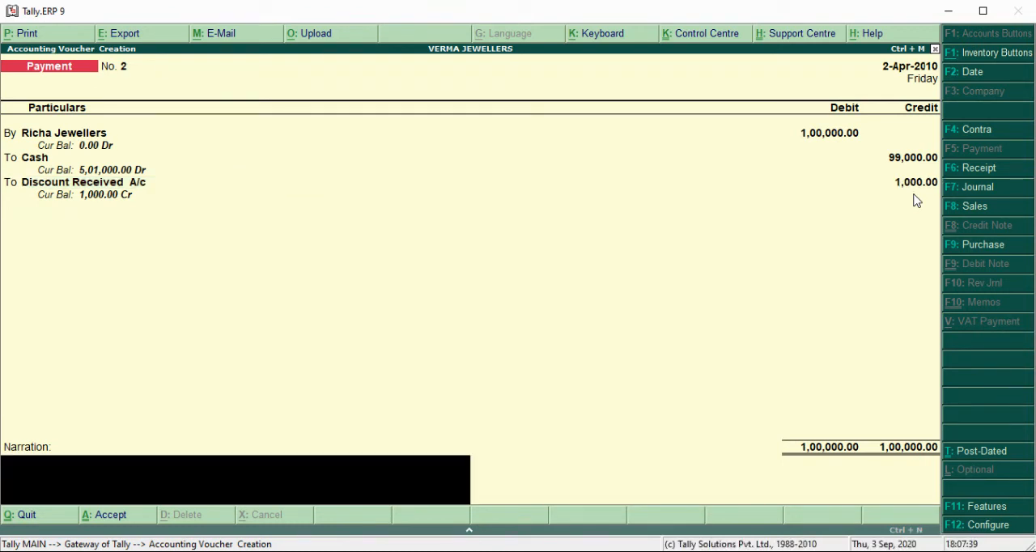